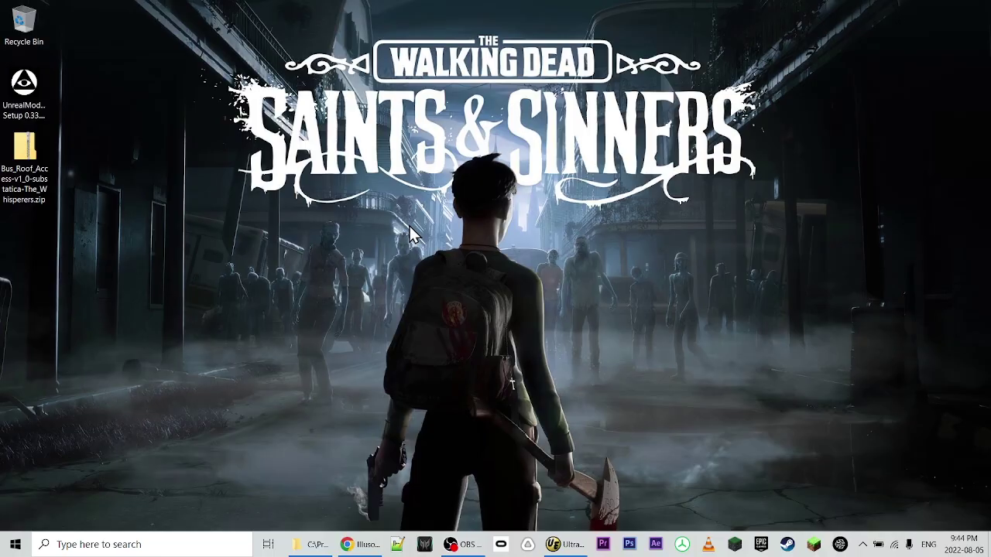
- Open the Bus_Roof_Access-v1_0 zip archive from the desktop and open the readme.txt inside it
double_click(40, 161)
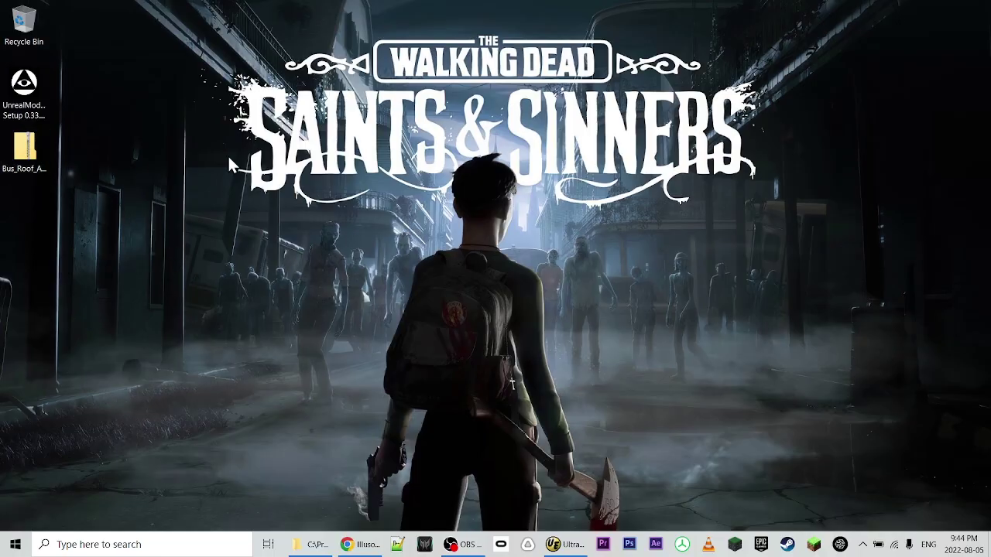
left_click_drag(576, 109, 365, 116)
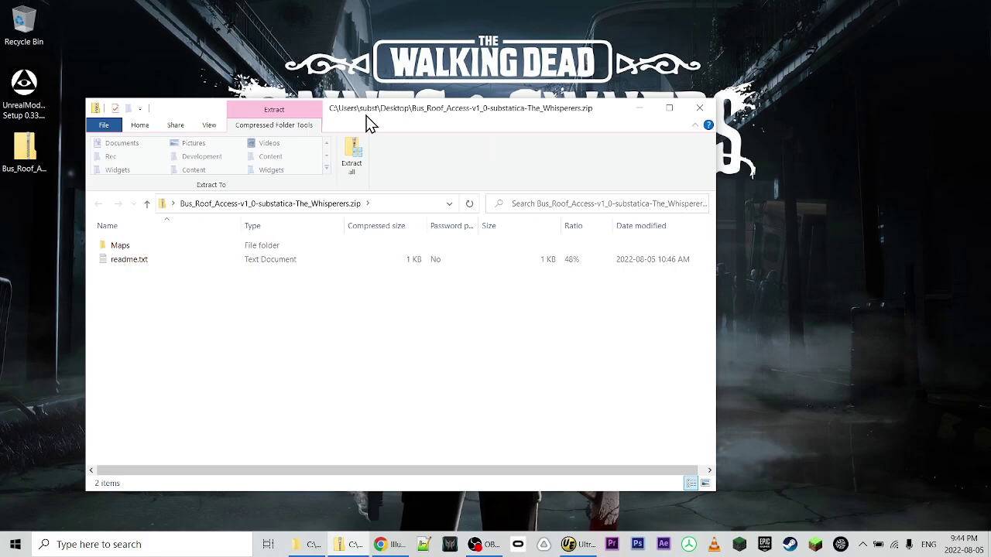
double_click(138, 271)
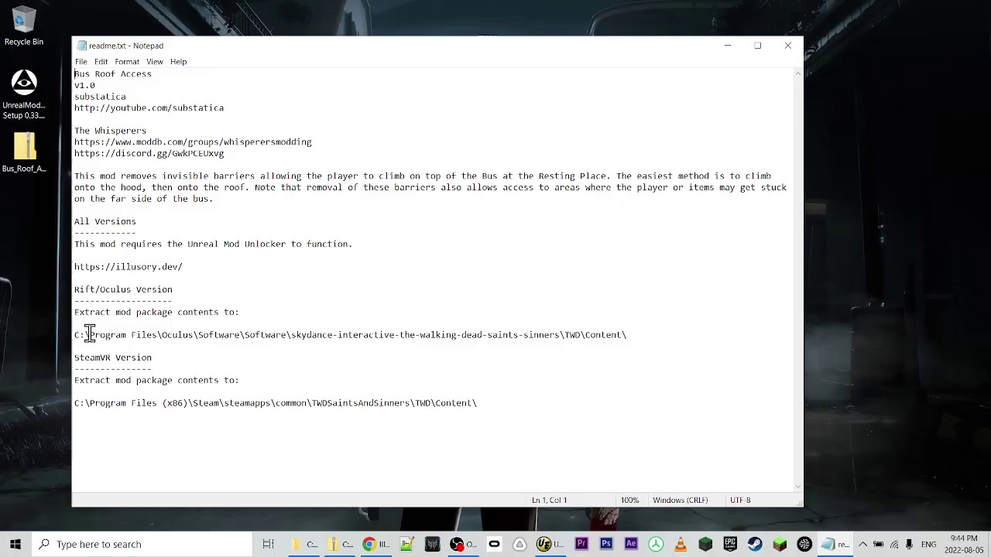
- Examine the Rift/Oculus and SteamVR extraction paths listed in the mod's readme
left_click_drag(77, 334, 664, 339)
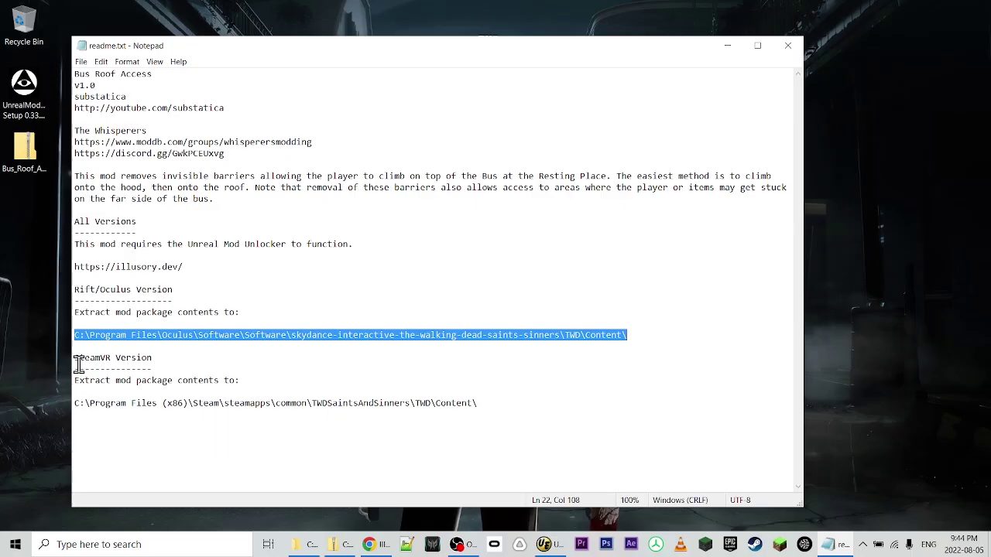
left_click_drag(80, 404, 175, 404)
left_click(481, 403)
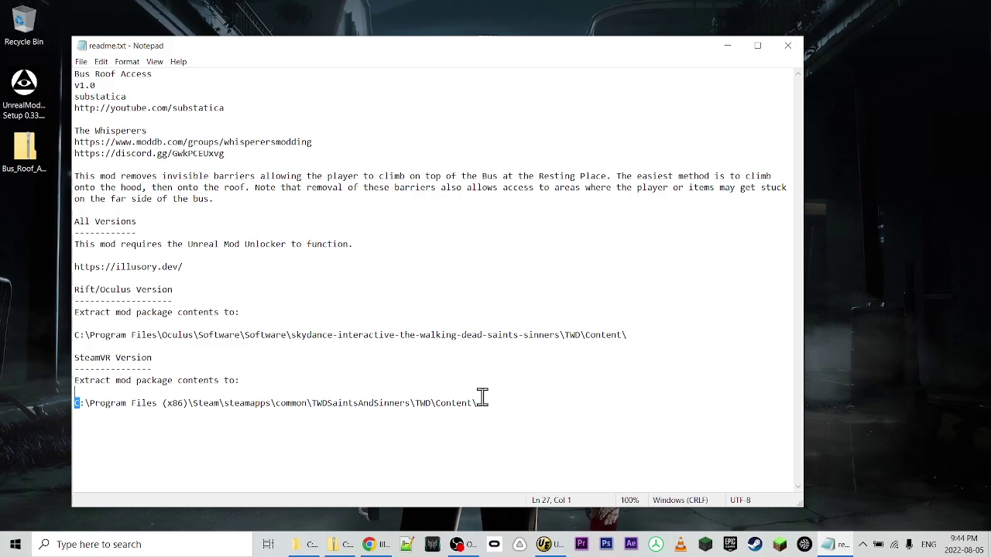
key("shift+Home")
left_click(661, 338)
key("shift+Home")
- Check the Unreal Mod Unlocker link in the readme, view the illusory.dev page in Chrome, and close the browser
left_click(357, 296)
left_click(236, 268)
key("shift+Home")
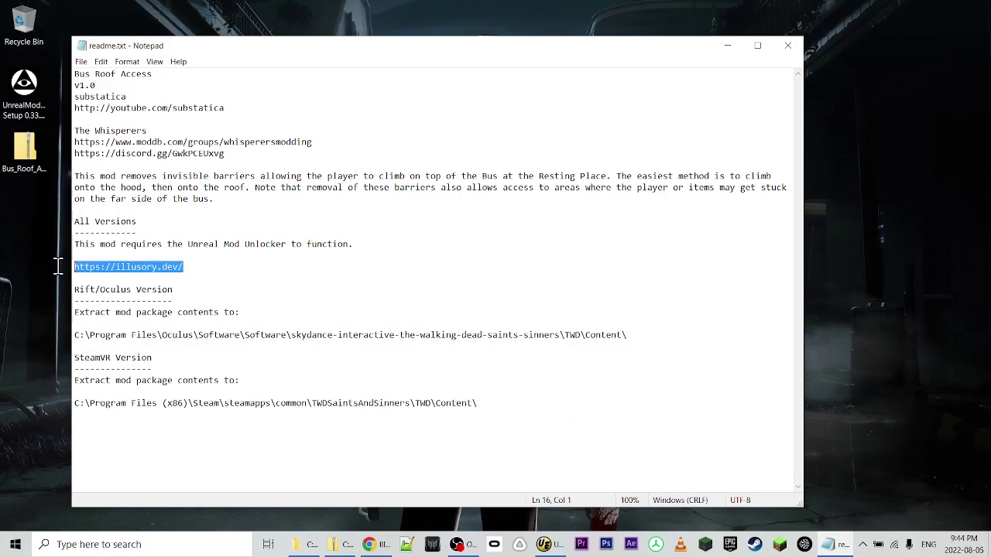
left_click(213, 271)
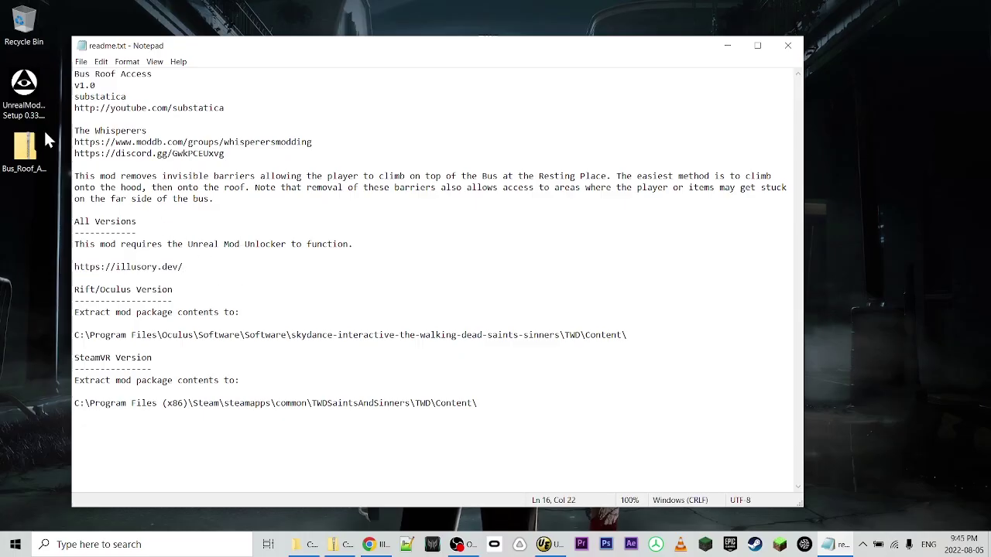
left_click(377, 544)
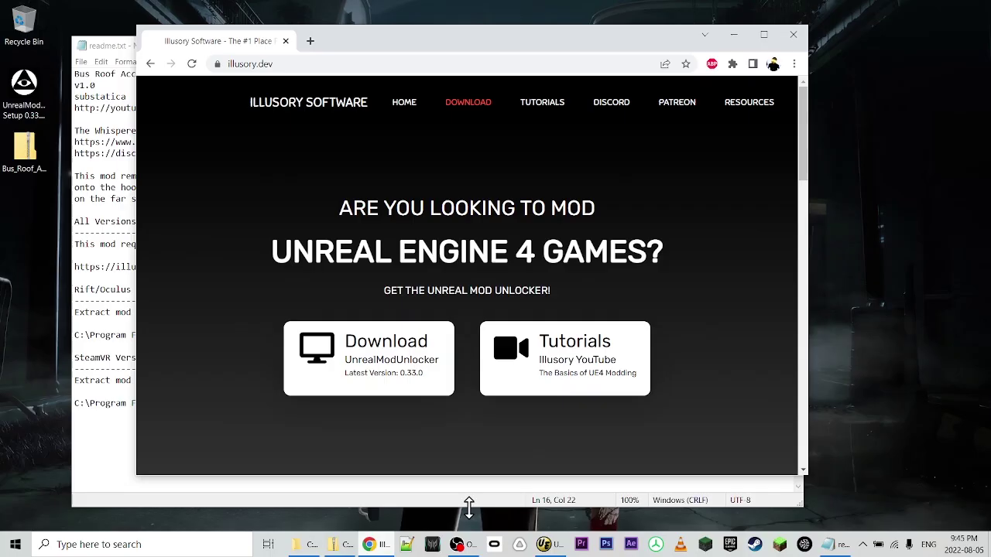
left_click(797, 37)
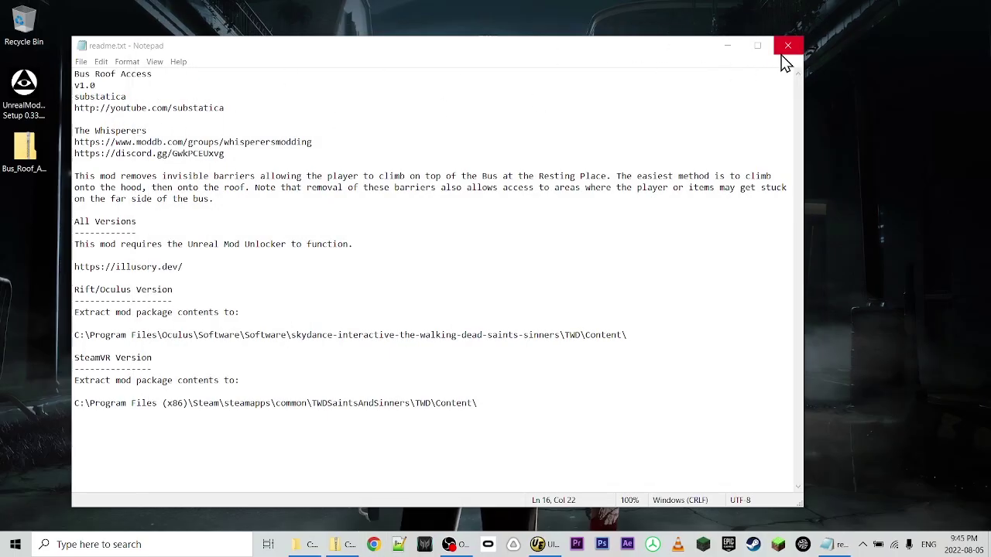
- Launch the Unreal Mod Unlocker installer from the desktop and check the game's Binaries\Win64 paths in the UltraEdit notes
double_click(30, 85)
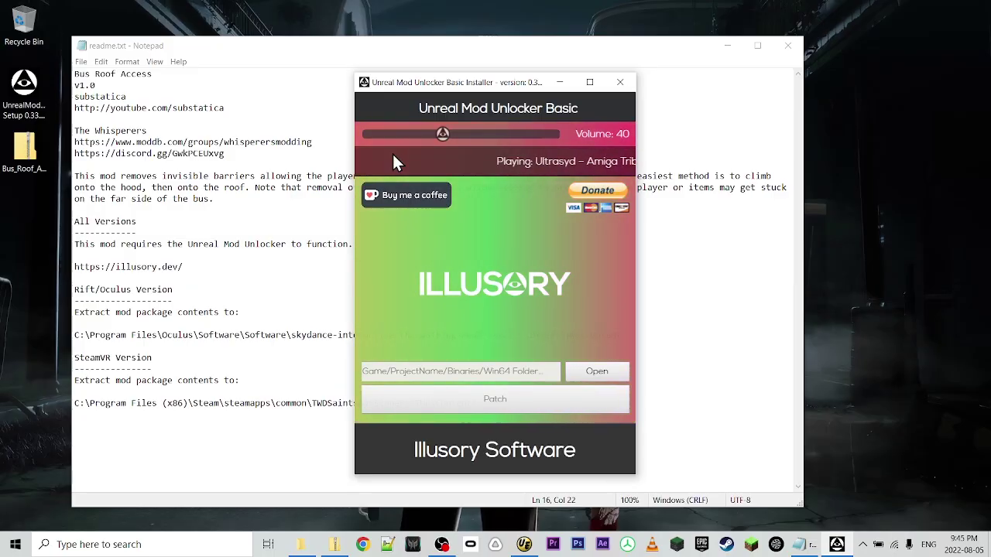
left_click(524, 544)
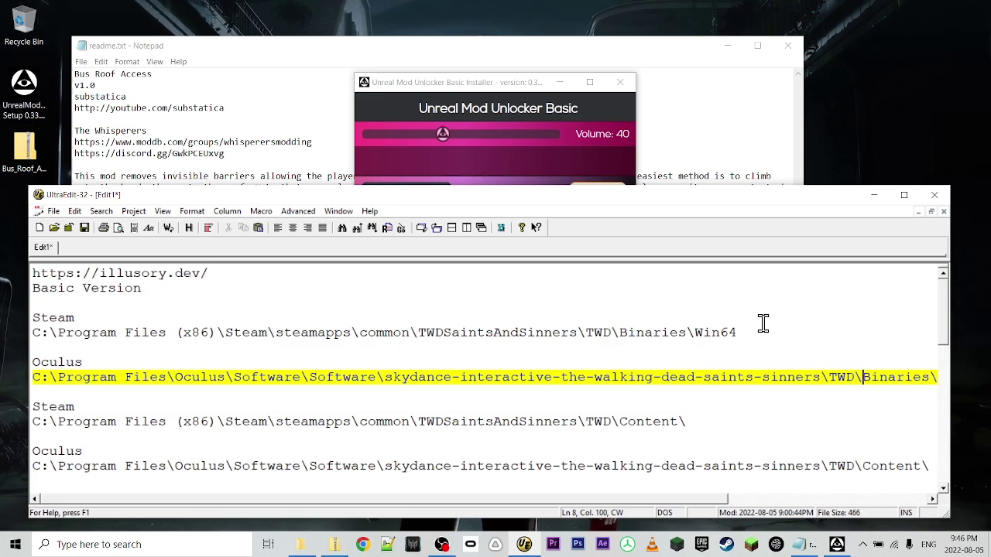
left_click(873, 194)
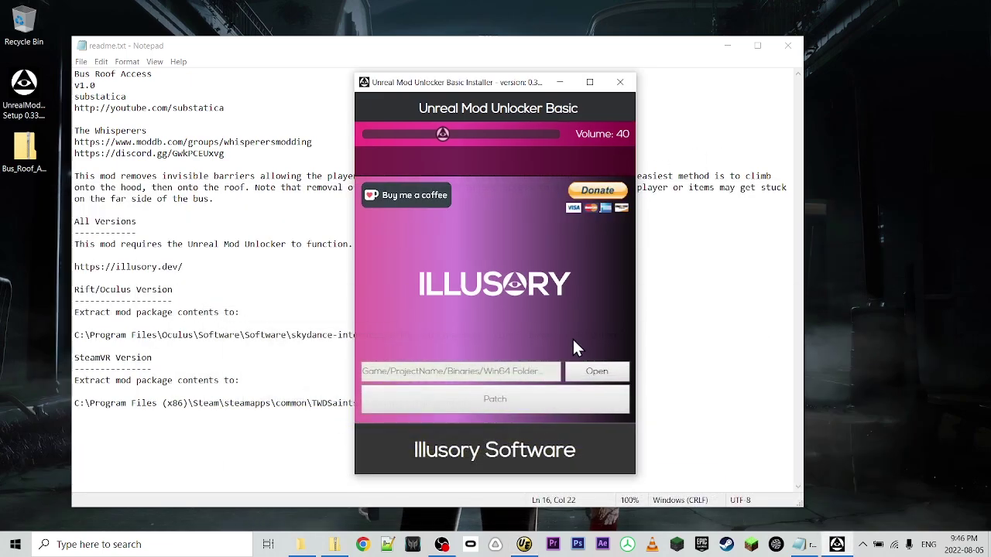
- Patch the game's TWDSaintsAndSinners\TWD\Binaries\Win64 folder with Unreal Mod Unlocker Basic, accepting the first-time installation
left_click(586, 374)
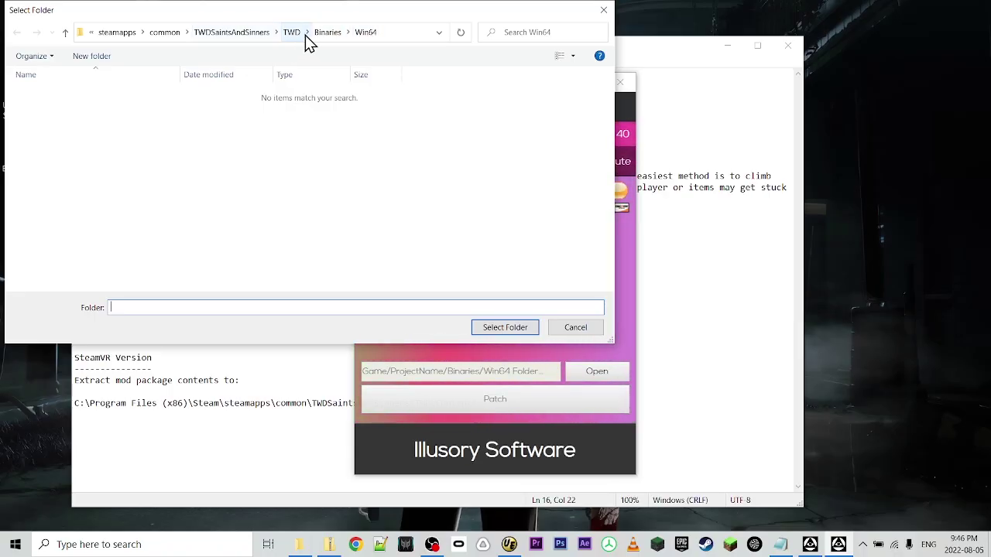
left_click(507, 331)
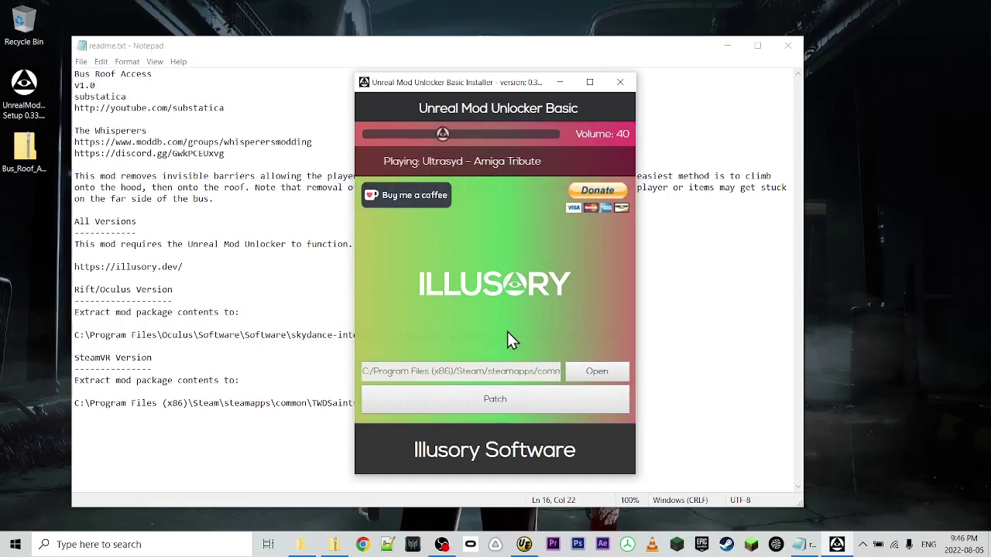
left_click(514, 403)
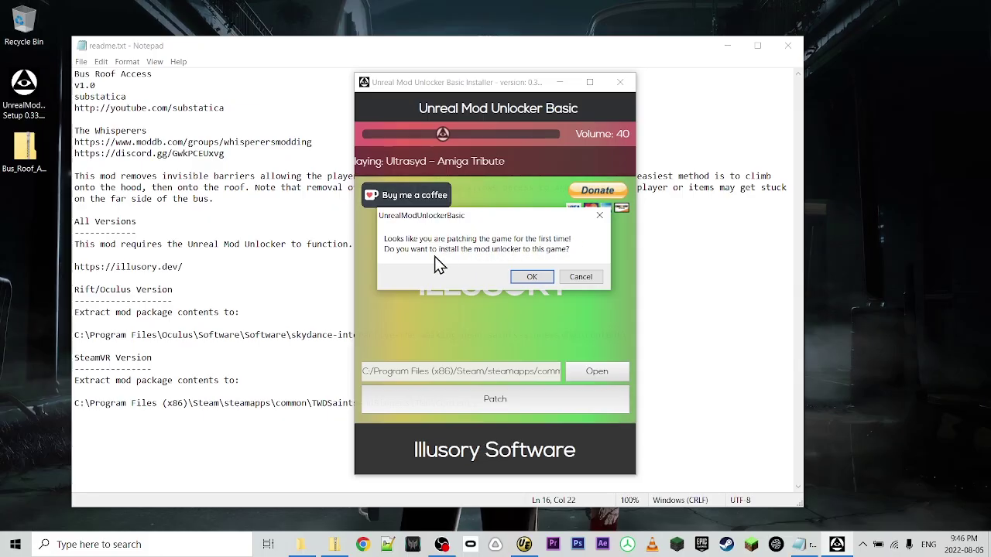
left_click(533, 277)
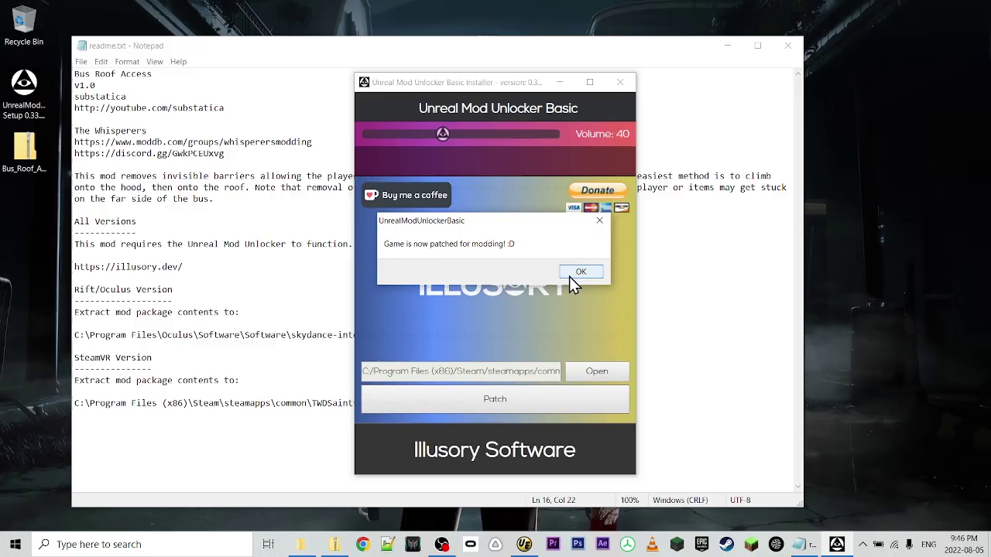
left_click(572, 275)
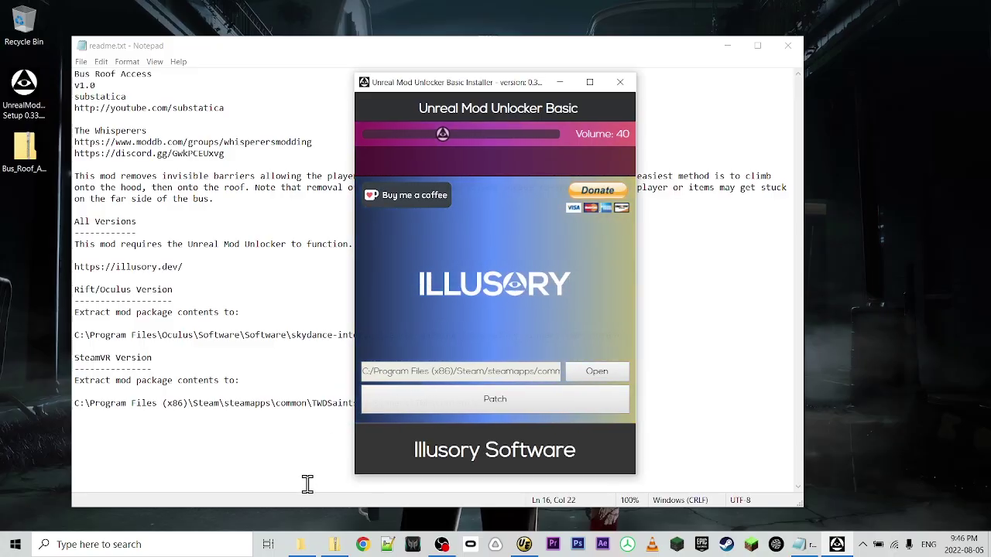
- Switch to File Explorer and inspect the game's Win64 folder for the UnrealModPlugins folder and other patch files
left_click(311, 544)
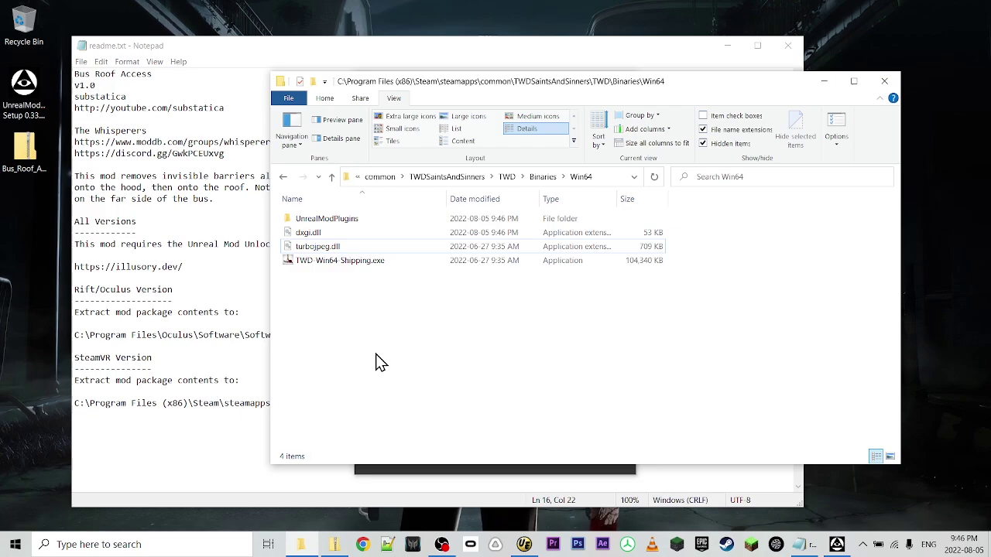
left_click(344, 222)
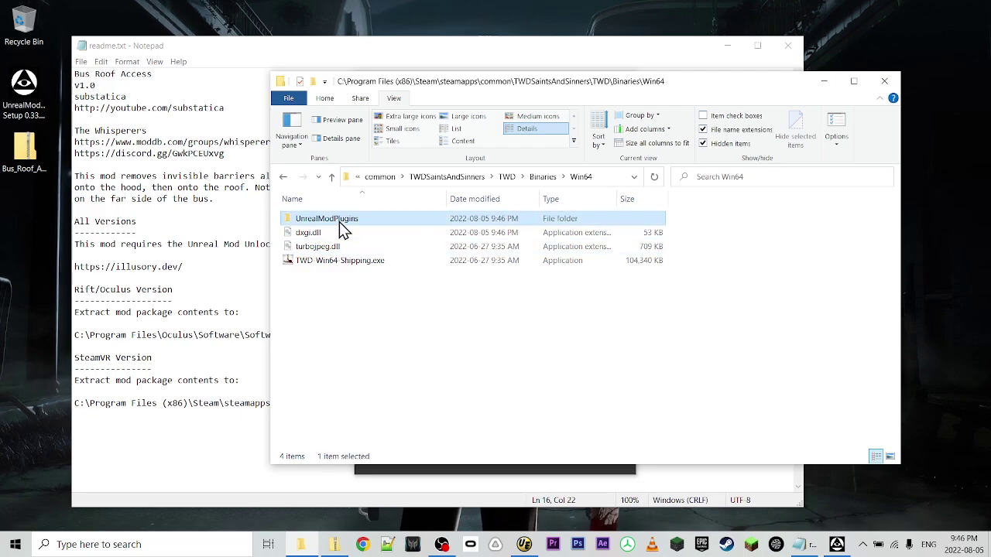
left_click(397, 321)
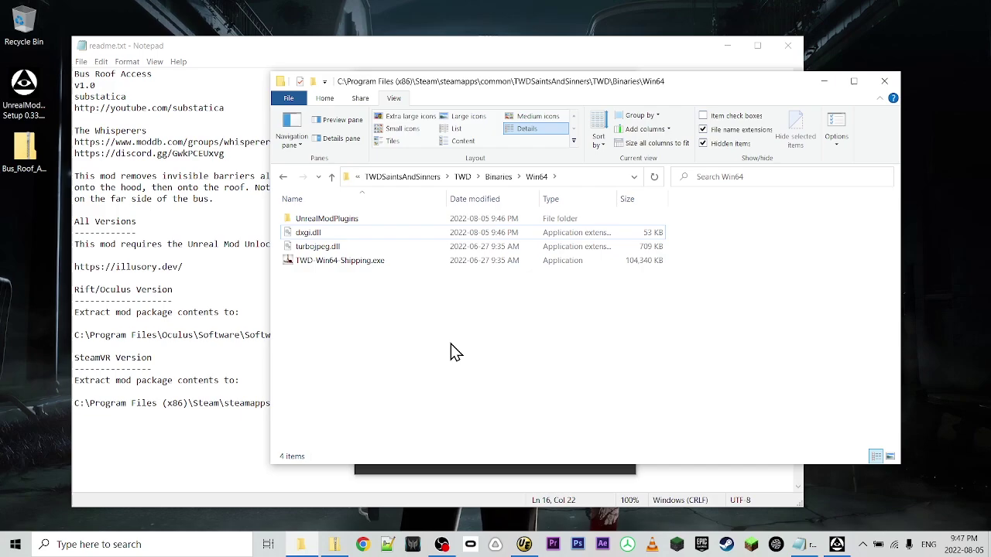
- Return to the readme and review the Oculus and SteamVR Content folder paths for extracting the mod
left_click(199, 217)
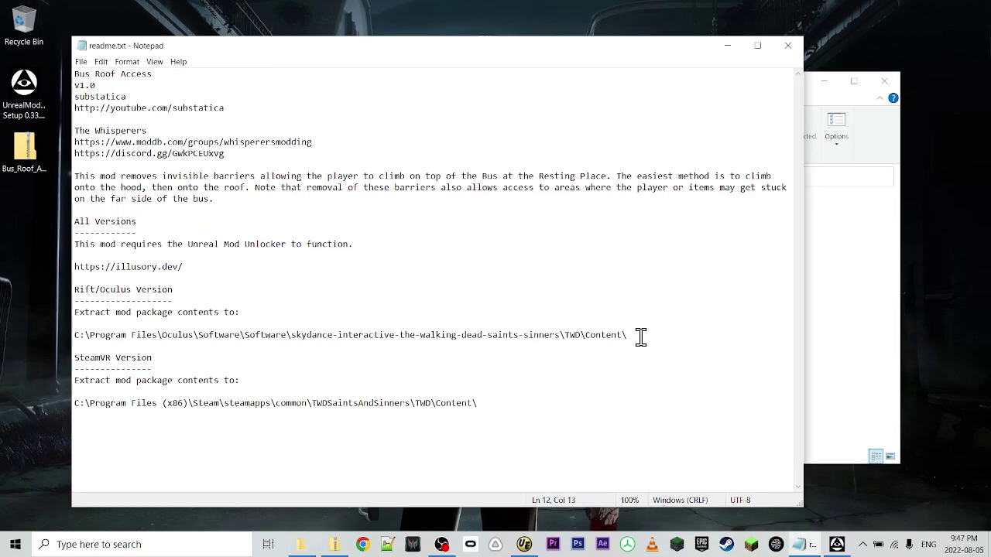
left_click(89, 349)
left_click_drag(89, 349, 19, 334)
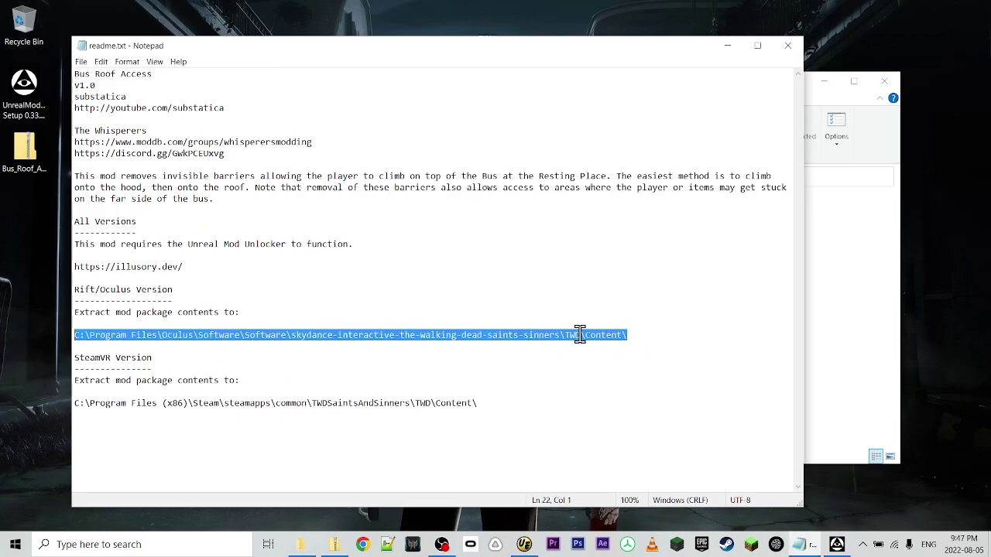
left_click(635, 382)
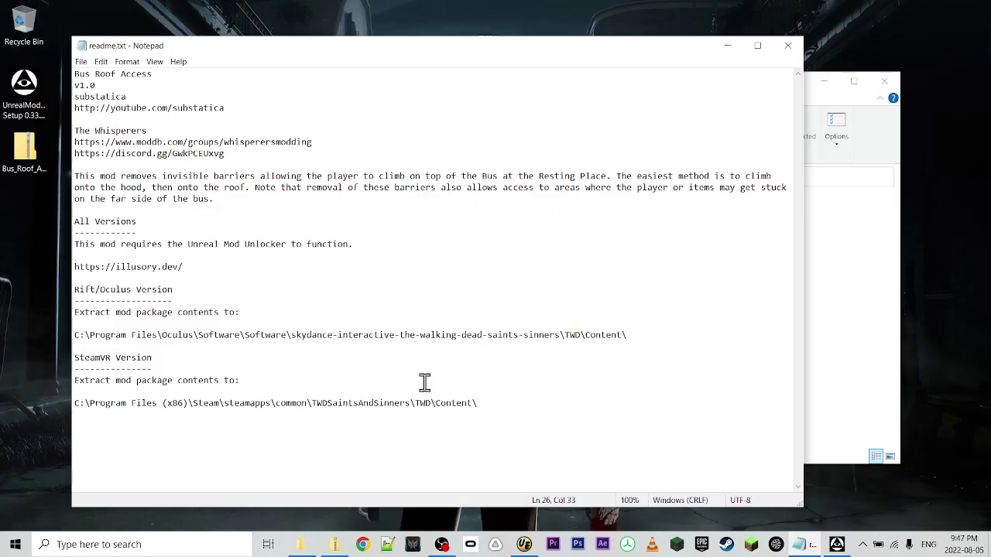
left_click(626, 336)
- In File Explorer, go from the Win64 folder up to TWD and open its Content folder
left_click(842, 327)
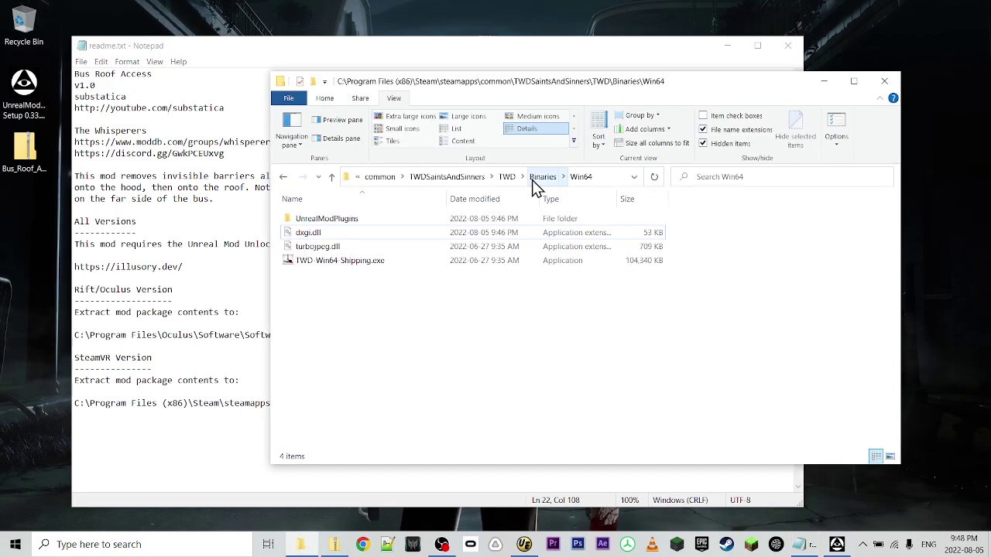
left_click(507, 178)
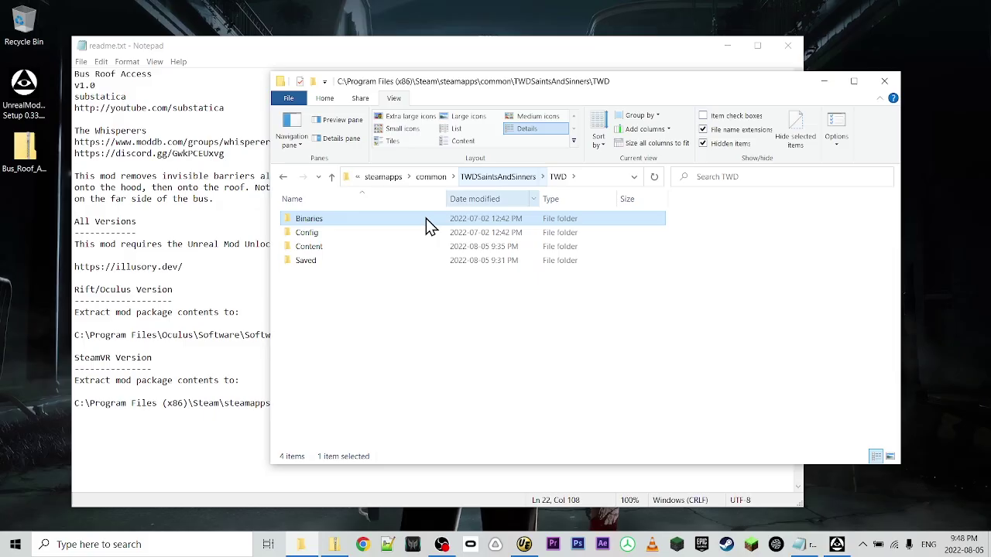
double_click(319, 252)
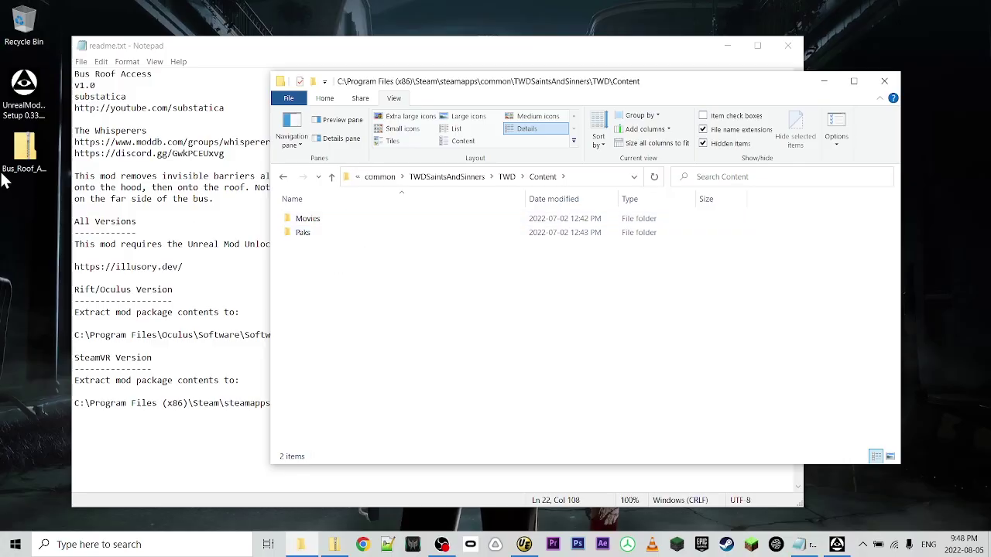
- Copy the Maps folder from the Bus_Roof_Access zip archive into the game's TWD\Content folder
double_click(26, 147)
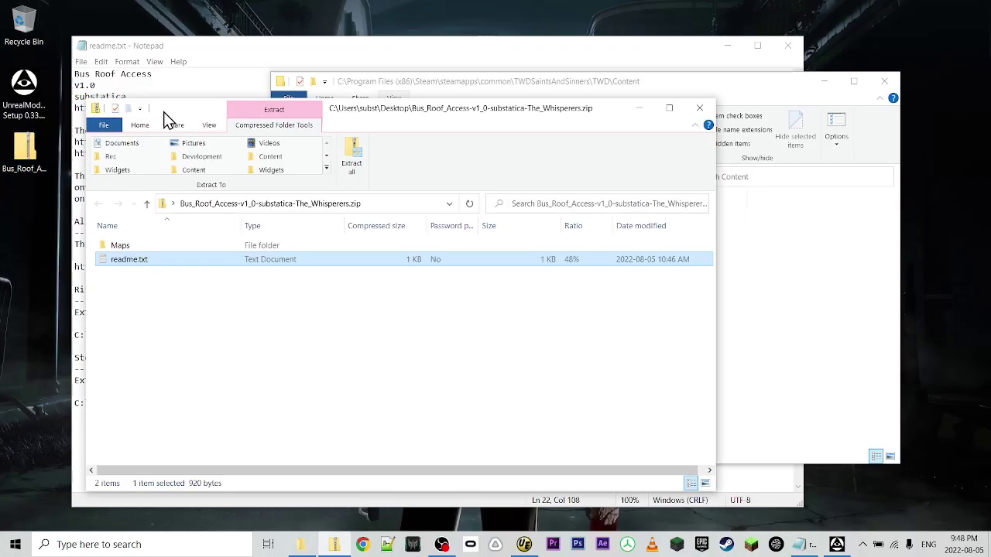
left_click_drag(168, 114, 672, 77)
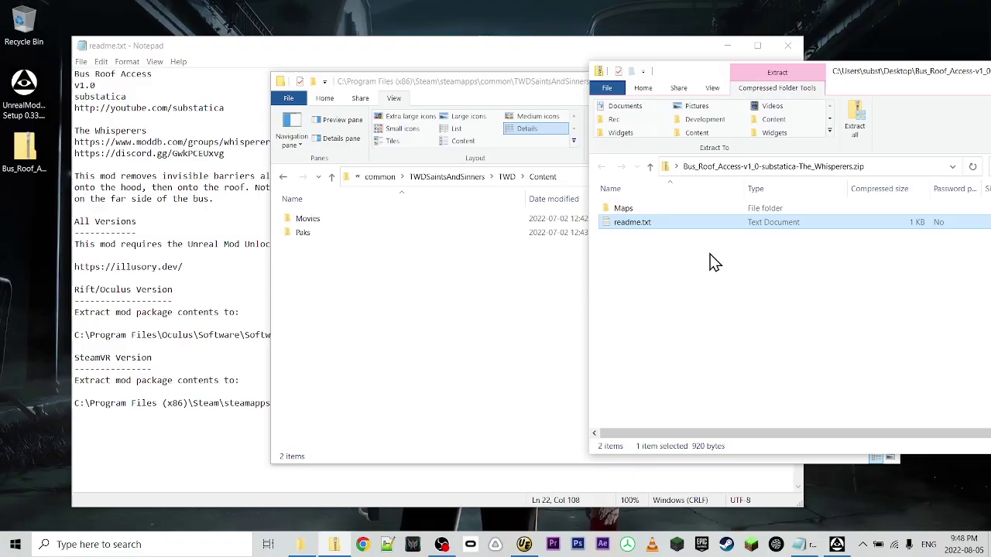
left_click(643, 259)
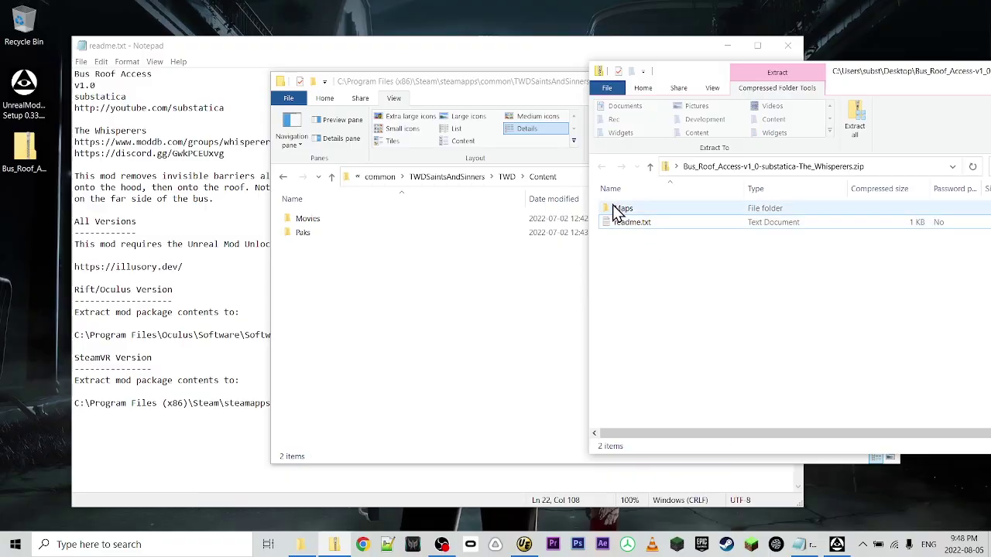
left_click_drag(623, 209, 369, 338)
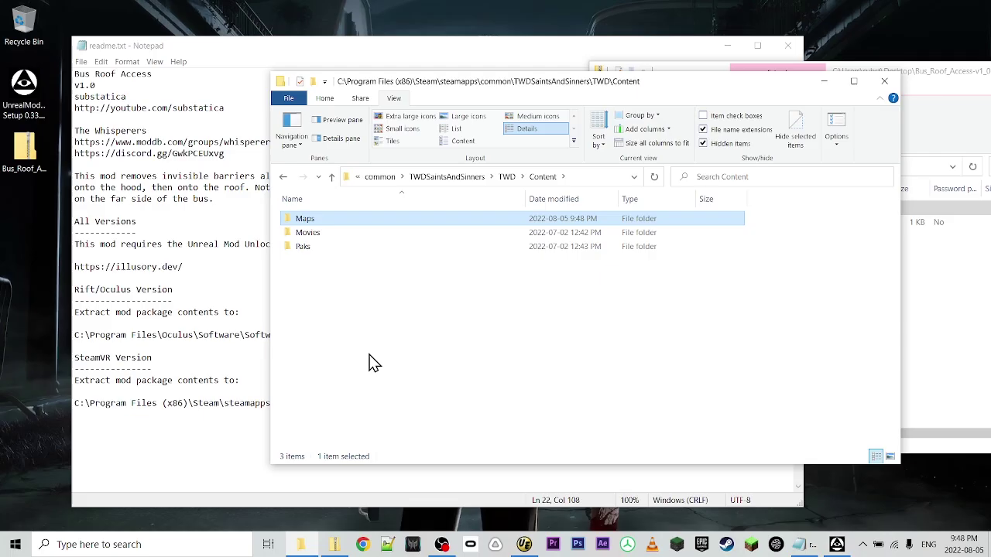
left_click(370, 362)
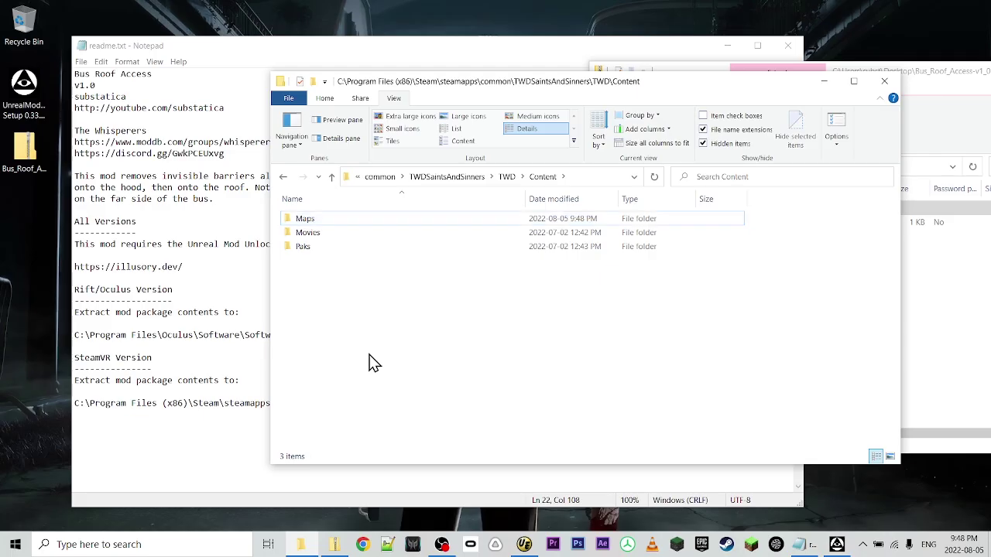